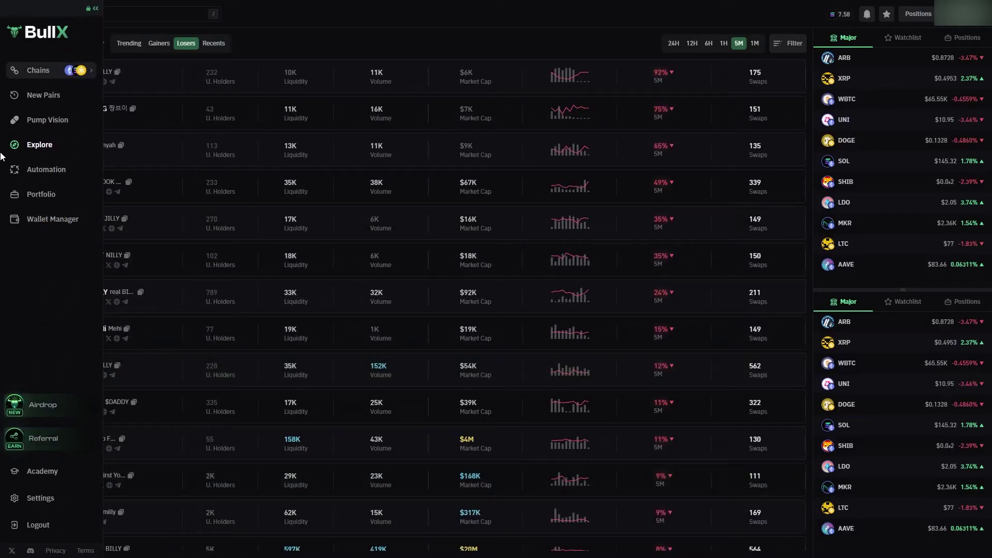
# Generate a new trading wallet, W4, from the Wallet Manager page
pyautogui.click(37, 220)
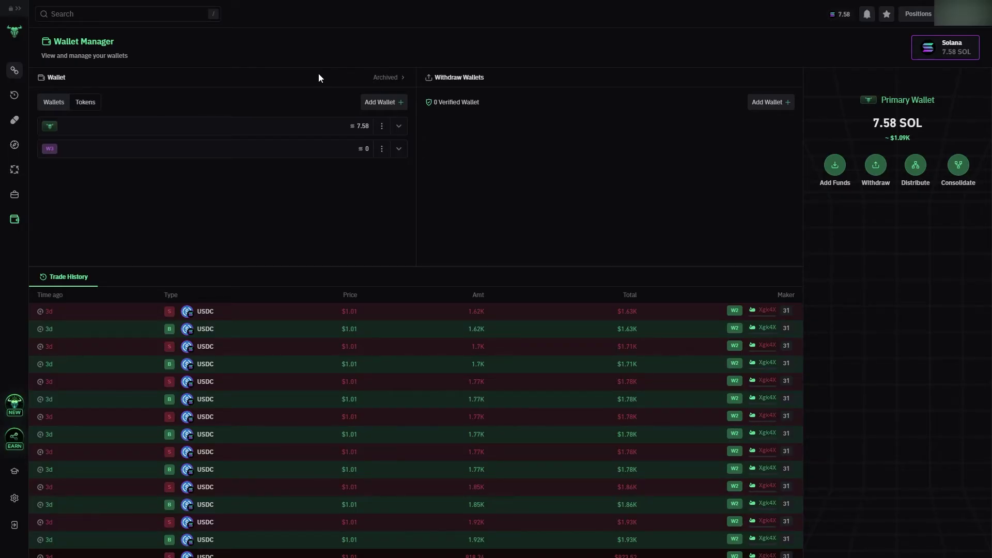
pyautogui.click(382, 103)
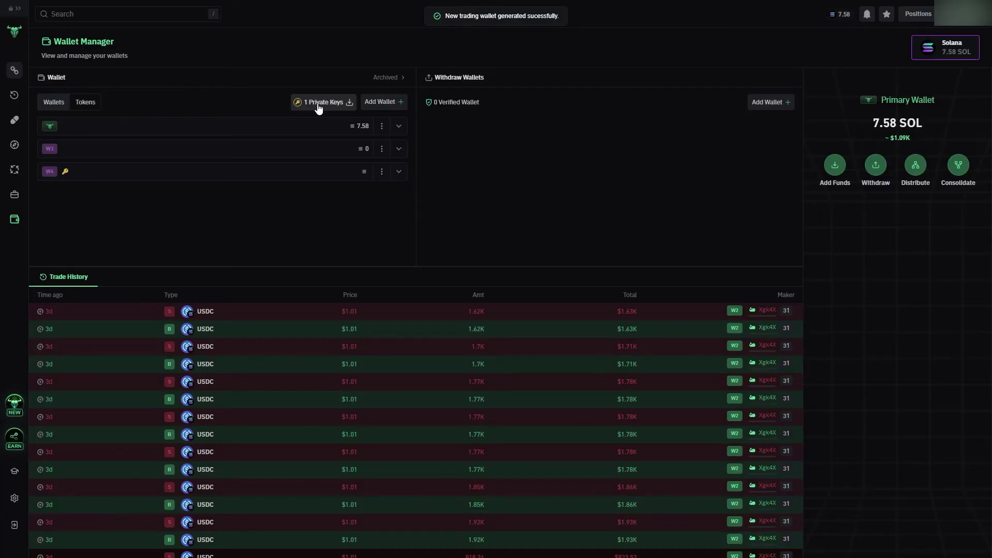
pyautogui.click(344, 103)
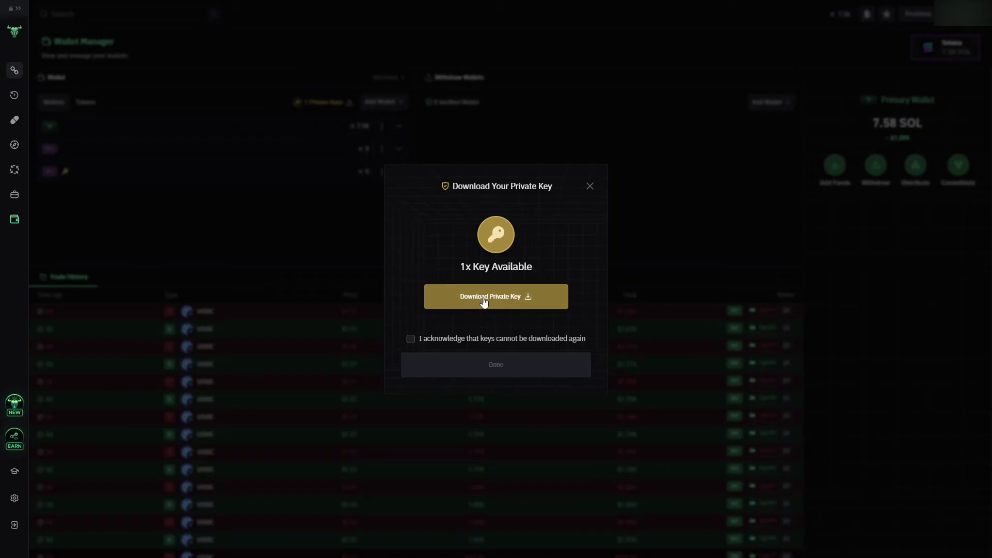
pyautogui.click(409, 338)
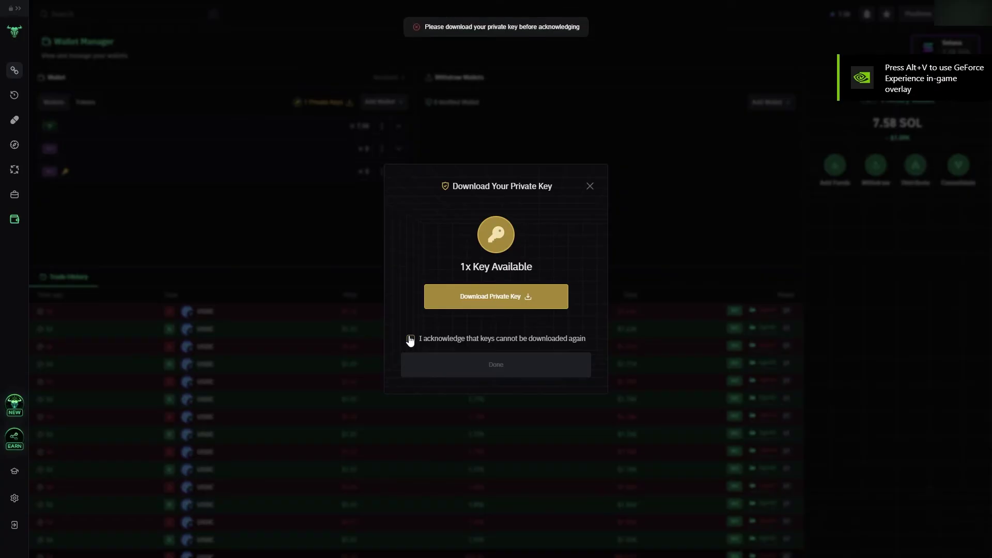
pyautogui.press('Escape')
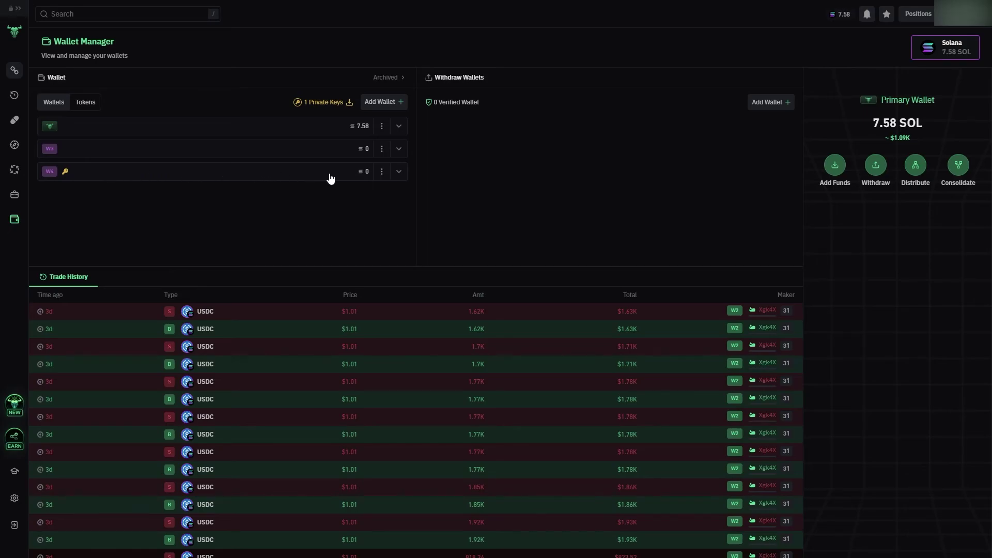
pyautogui.click(381, 171)
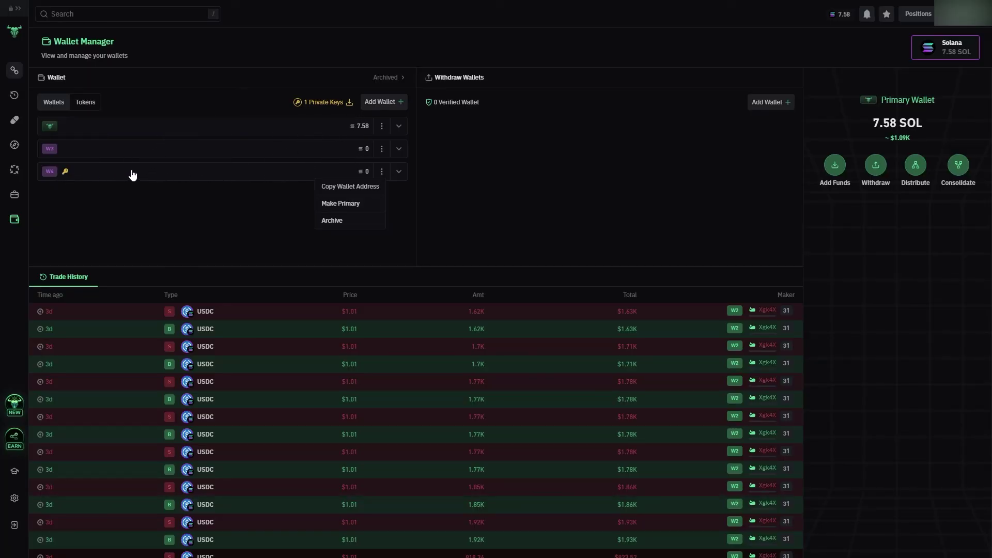
pyautogui.click(247, 223)
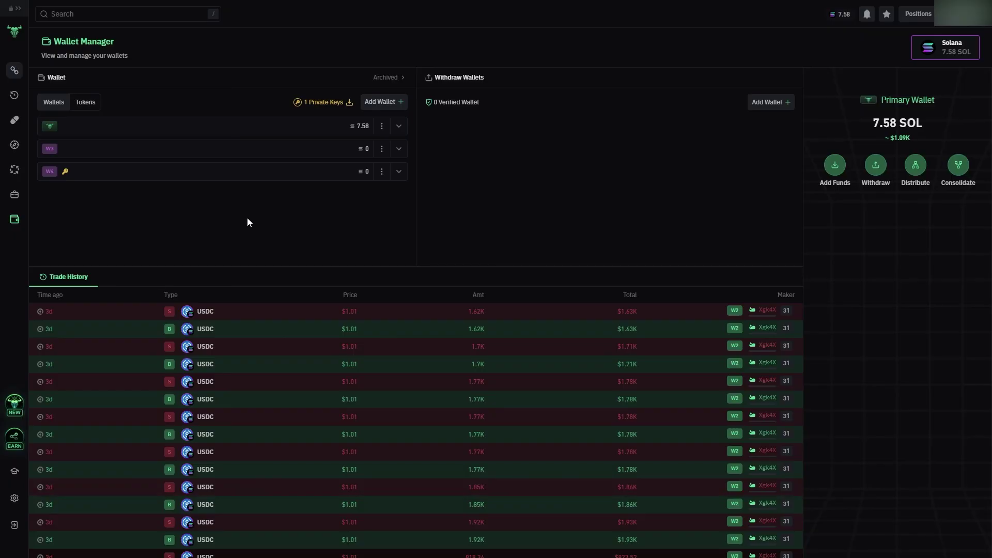